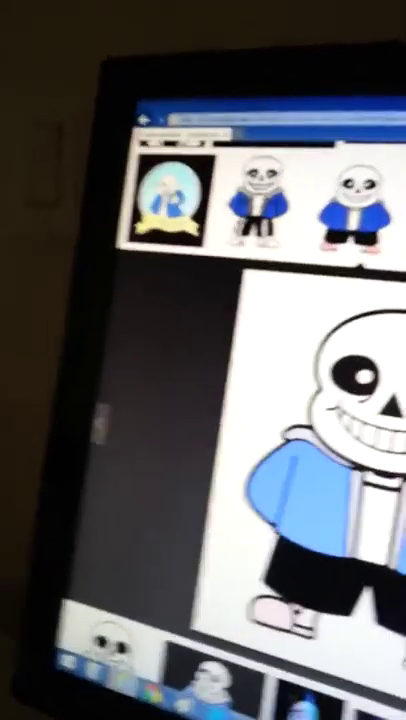
Step through the Sans previews, from the glowing-eye version to the pixel-art sprite.
key("Right")
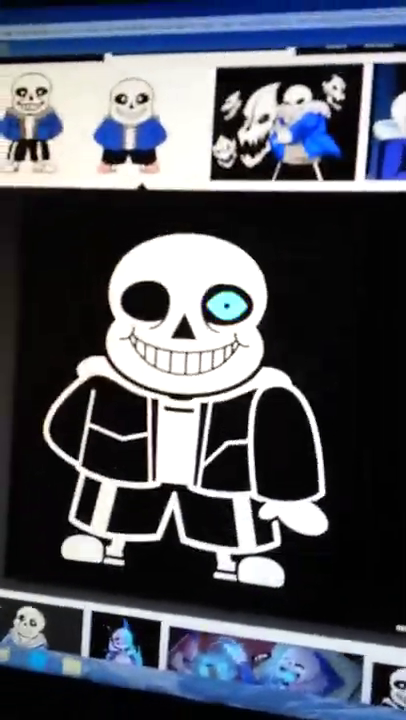
key("Left")
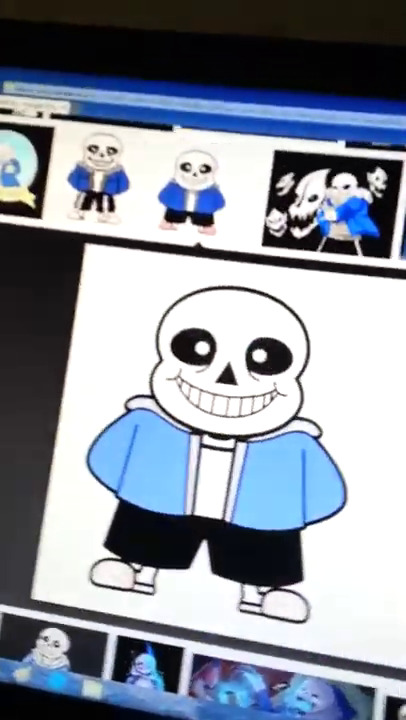
key("Right")
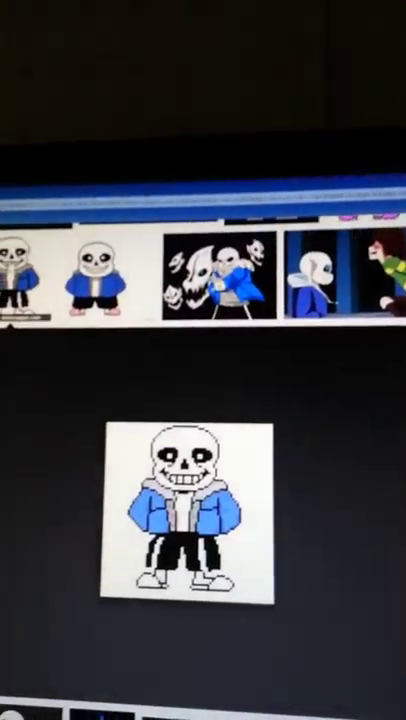